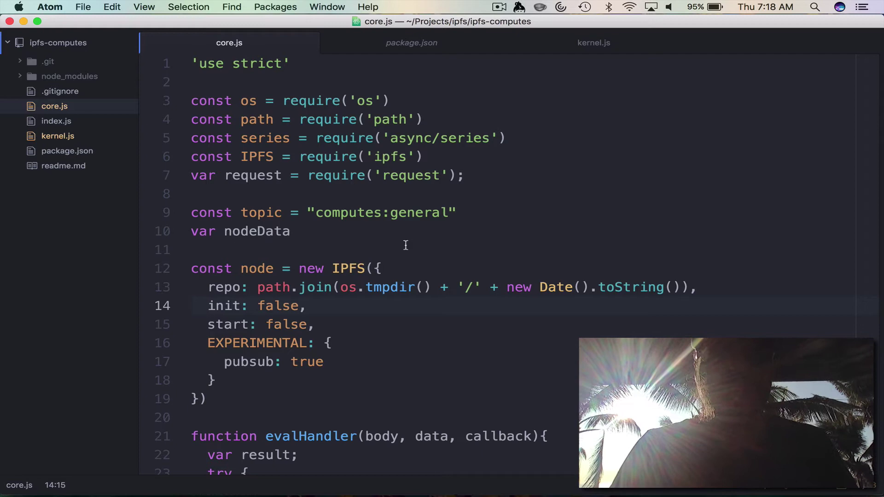
- Highlight the computes:general topic, then toggle the inline compute comment on kernel.js line 38
left_click_drag(316, 213, 449, 213)
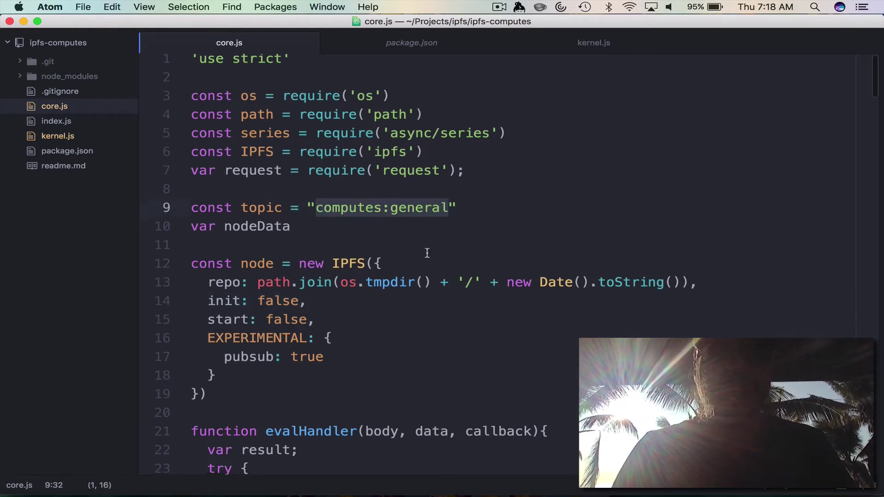
scroll(426, 253, "down", 2)
scroll(408, 257, "down", 2)
left_click_drag(224, 305, 341, 305)
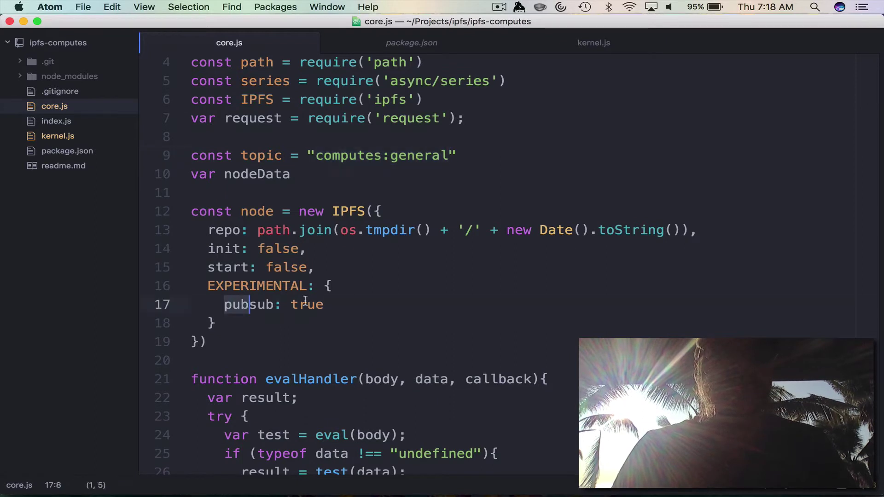
scroll(343, 301, "down", 2)
scroll(342, 302, "down", 5)
scroll(342, 302, "down", 1)
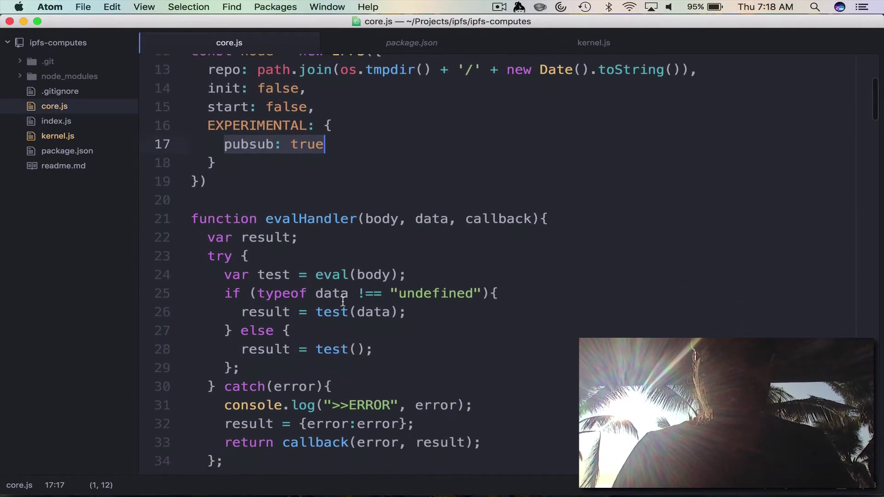
scroll(342, 302, "down", 2)
scroll(342, 302, "down", 1)
scroll(342, 302, "down", 1)
scroll(342, 302, "down", 4)
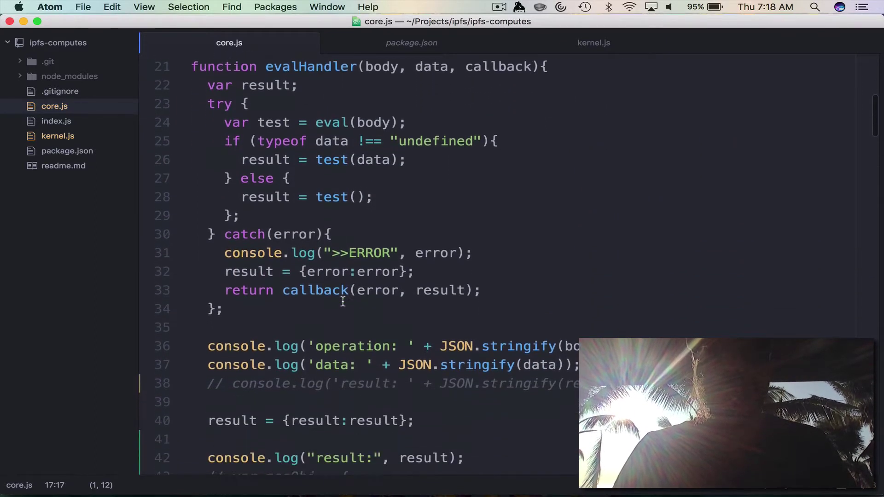
scroll(342, 302, "down", 7)
scroll(342, 302, "down", 5)
scroll(342, 303, "down", 1)
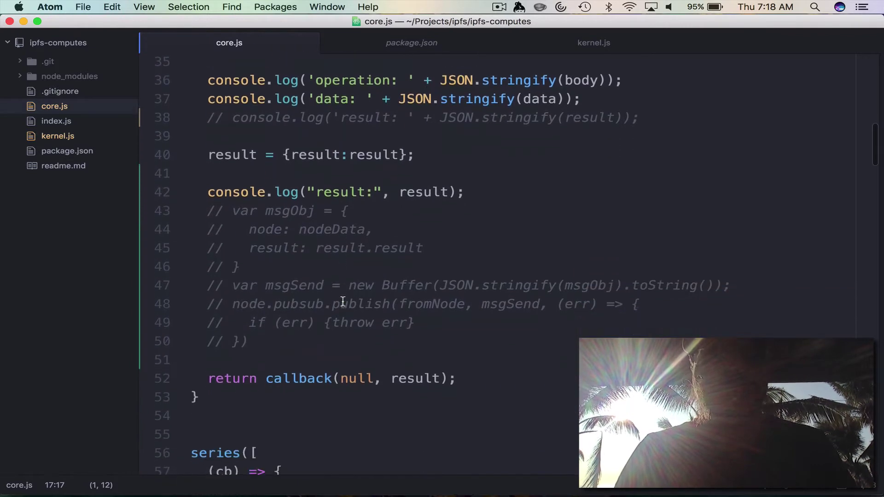
scroll(342, 302, "down", 1)
scroll(342, 302, "down", 6)
scroll(342, 301, "down", 1)
scroll(341, 302, "down", 2)
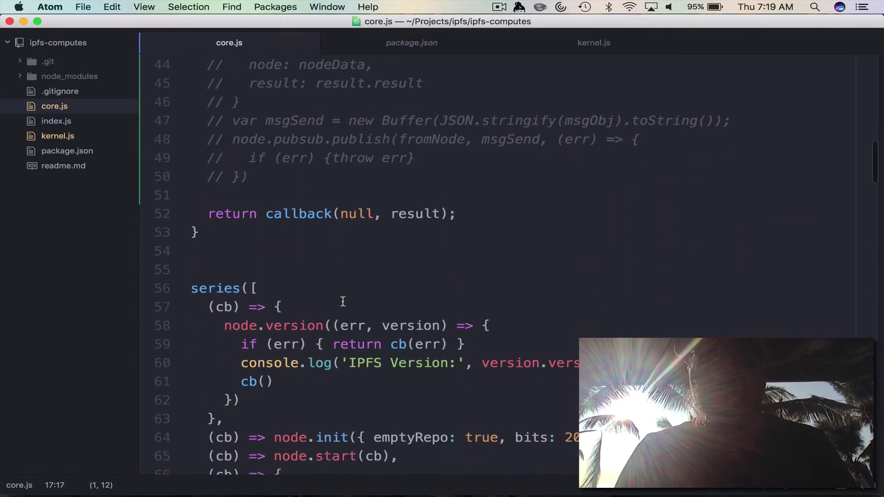
scroll(342, 302, "down", 2)
scroll(342, 302, "down", 11)
scroll(342, 302, "down", 9)
scroll(342, 302, "down", 1)
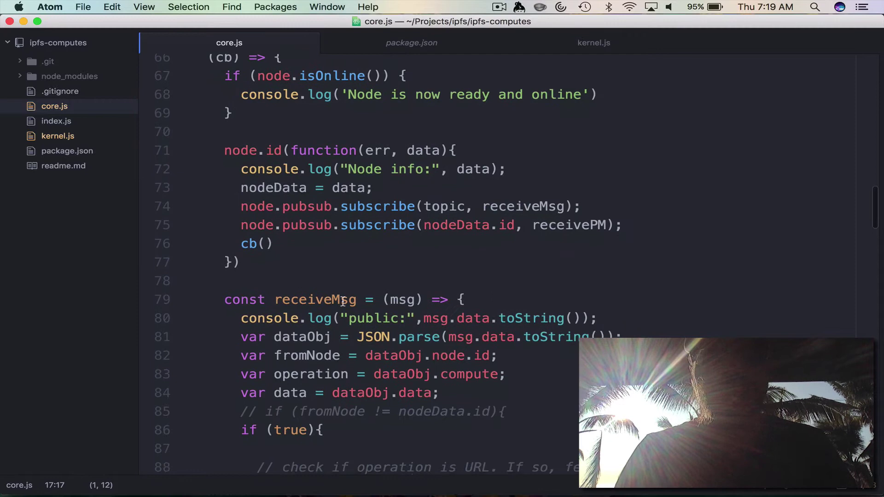
scroll(342, 302, "down", 9)
scroll(342, 302, "down", 3)
scroll(342, 302, "down", 4)
scroll(342, 302, "down", 14)
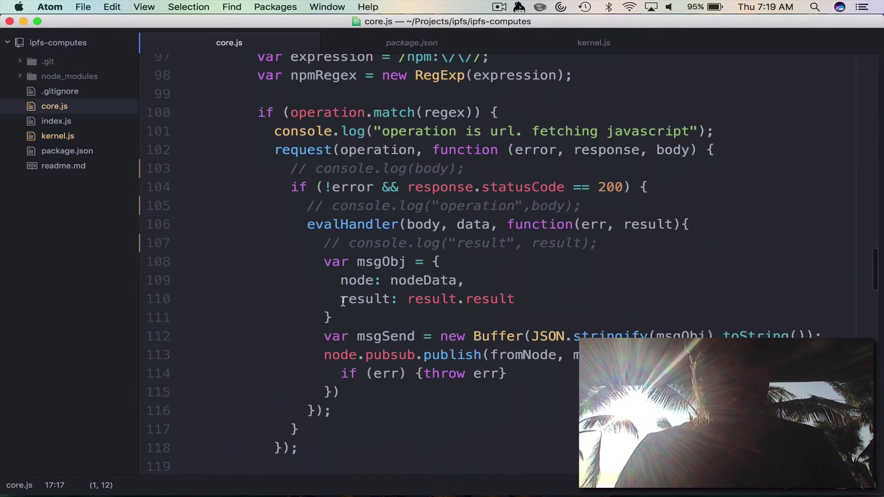
scroll(343, 301, "down", 14)
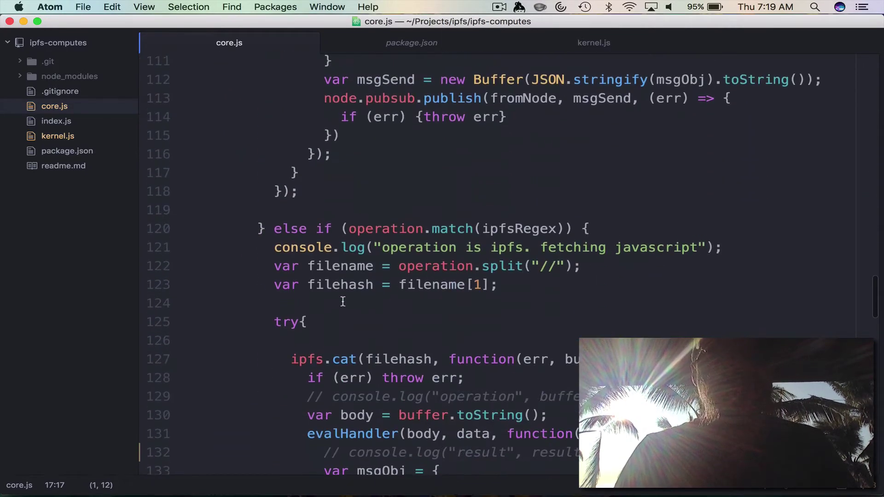
left_click(54, 134)
scroll(304, 209, "down", 1)
scroll(303, 209, "down", 11)
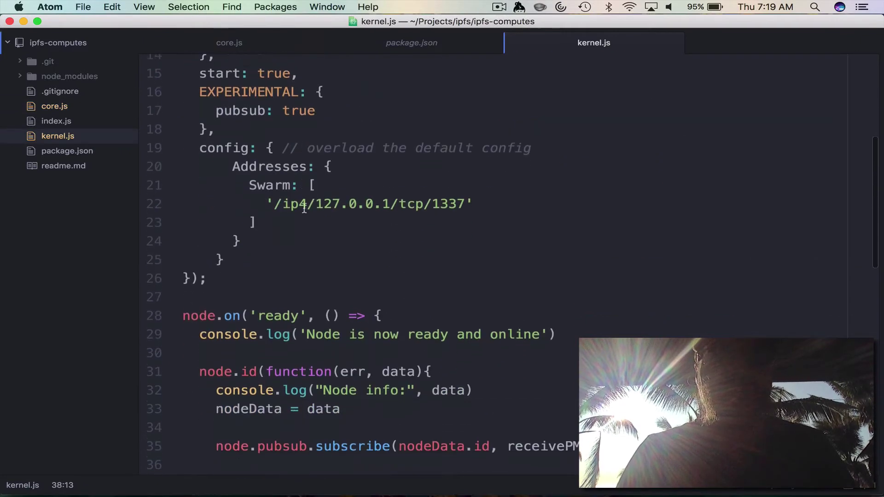
scroll(304, 209, "down", 9)
scroll(303, 208, "down", 9)
scroll(304, 209, "down", 4)
scroll(304, 209, "down", 1)
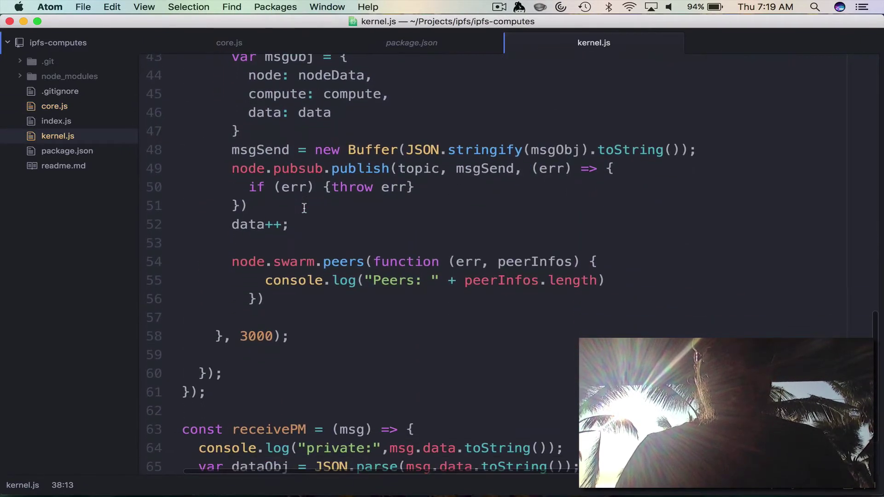
scroll(304, 209, "down", 2)
scroll(303, 208, "up", 7)
scroll(303, 208, "up", 8)
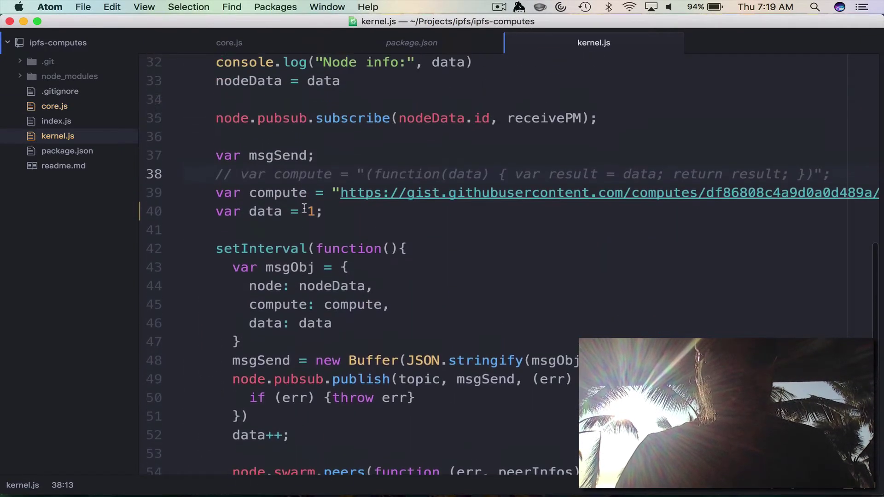
scroll(303, 209, "up", 5)
left_click(265, 266)
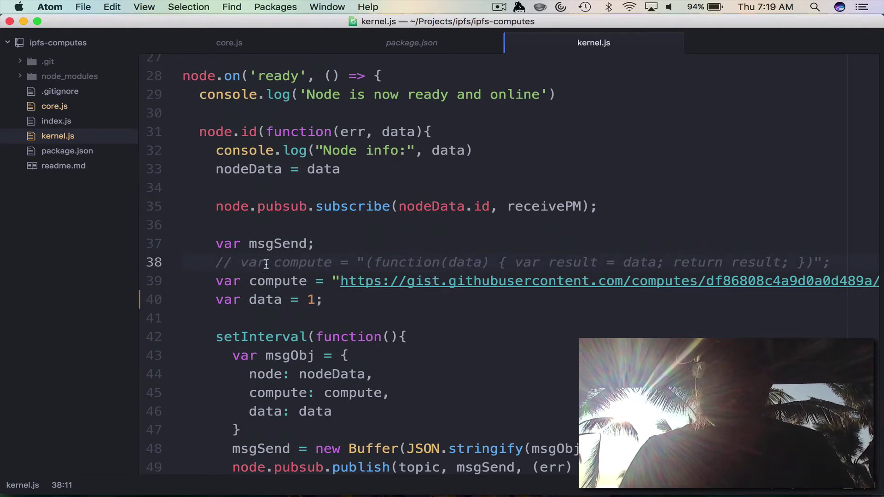
key("super+slash")
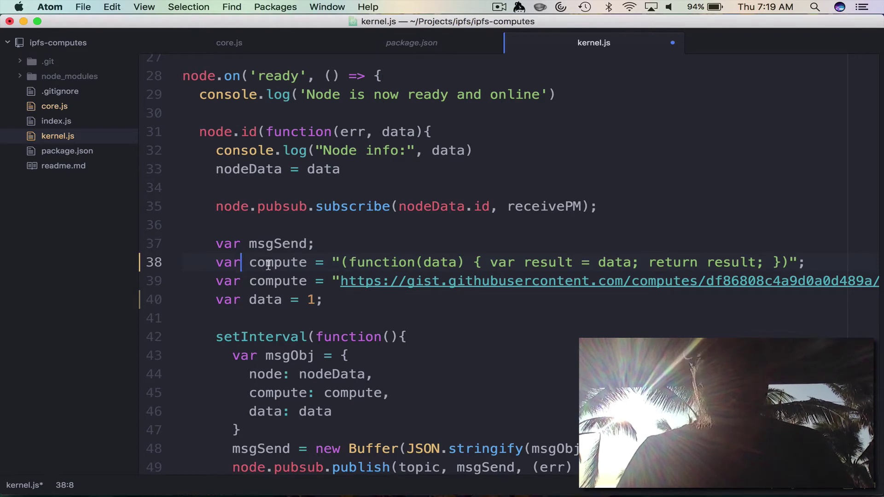
key("super+z")
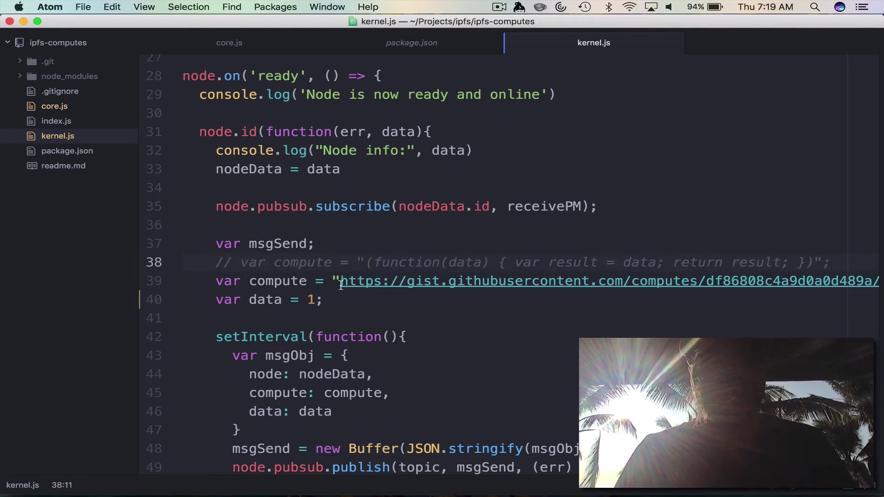
- Point out the gist URL compute and the starting data value 1 in kernel.js
left_click(341, 286)
left_click(309, 300)
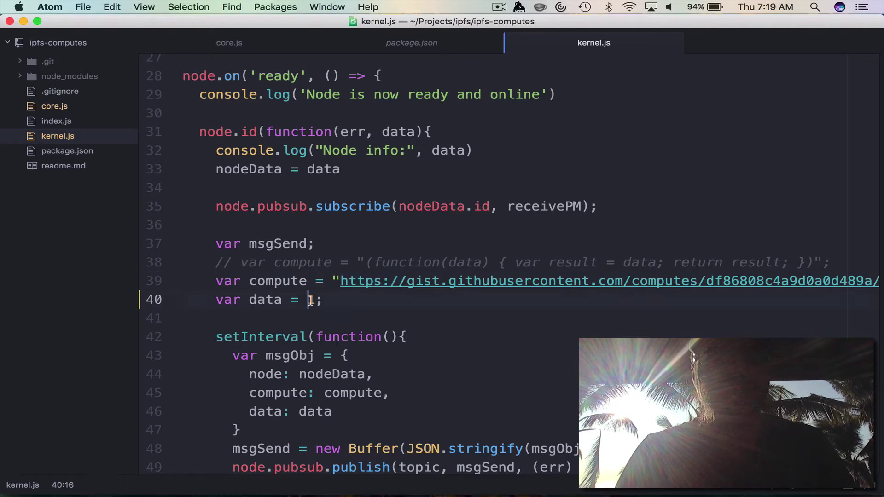
double_click(309, 300)
scroll(341, 338, "down", 1)
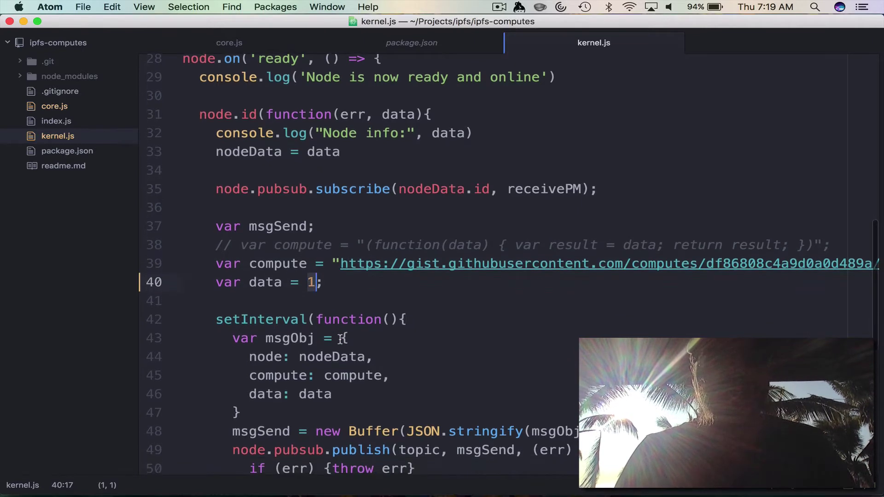
scroll(340, 338, "down", 1)
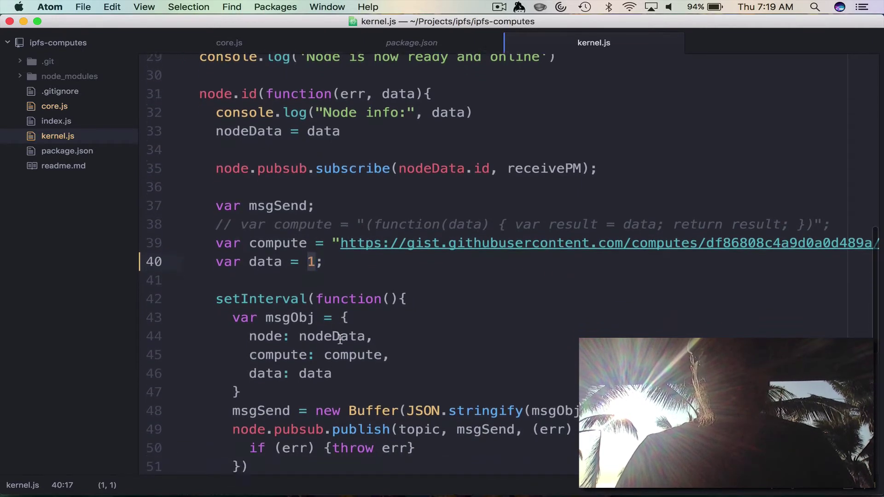
scroll(341, 337, "down", 6)
scroll(340, 338, "down", 1)
scroll(341, 338, "down", 1)
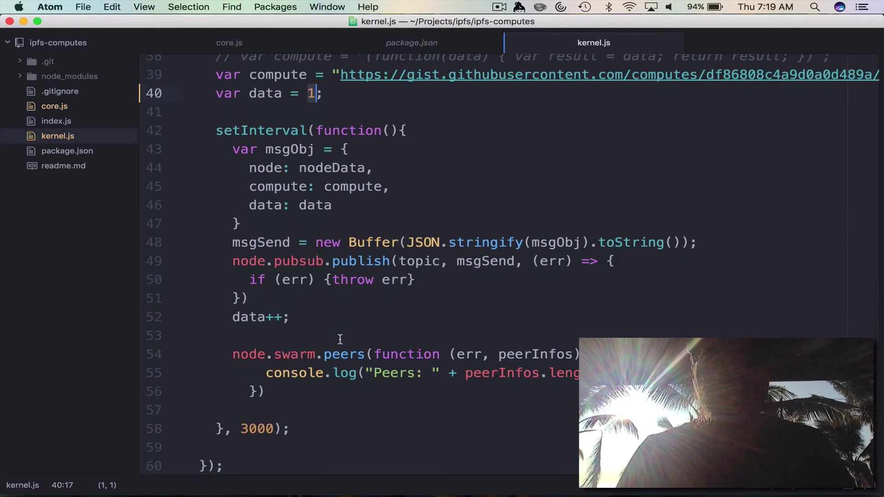
- Open core.js in the editor, then run it with node in iTerm2
left_click(60, 106)
key("super+Tab")
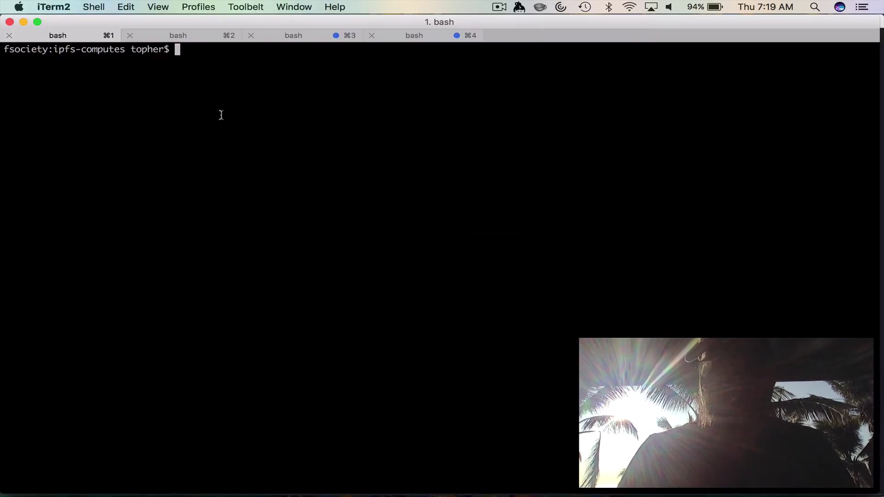
type("node co")
key("Tab")
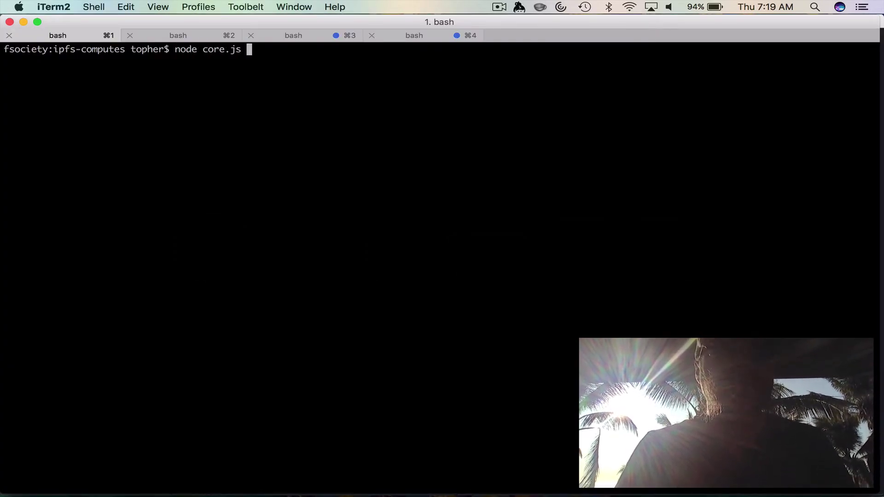
key("Return")
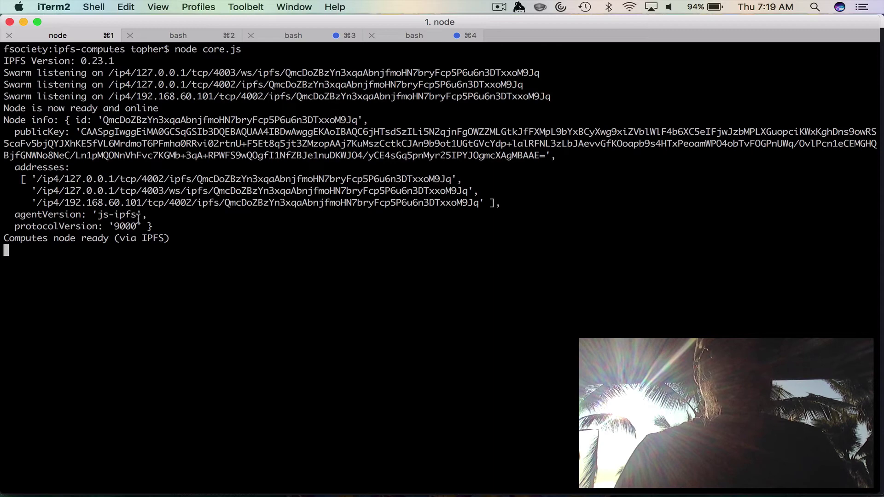
- Run node kernel.js in the second shell tab and mark two result values in its output
left_click(169, 40)
type("node ")
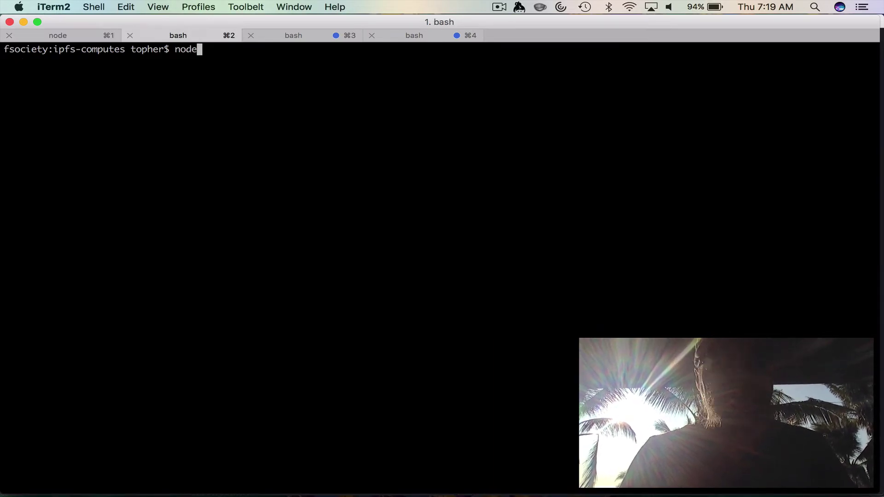
type("kernel.js")
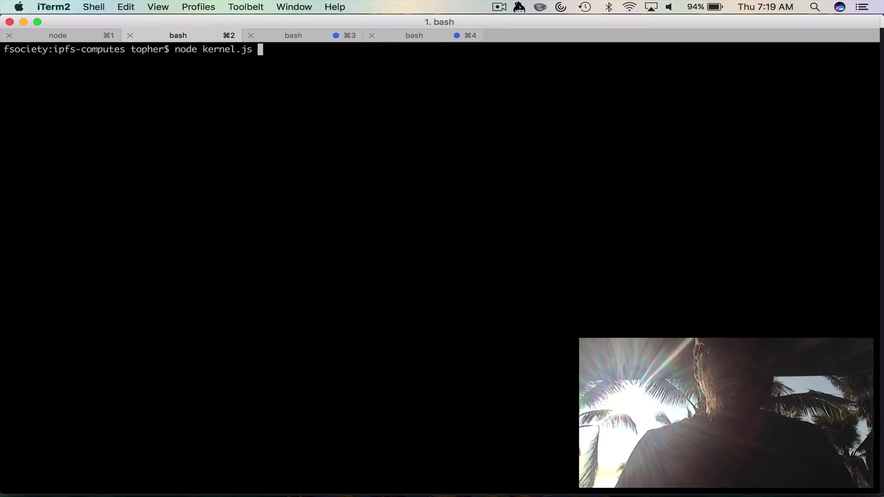
key("Return")
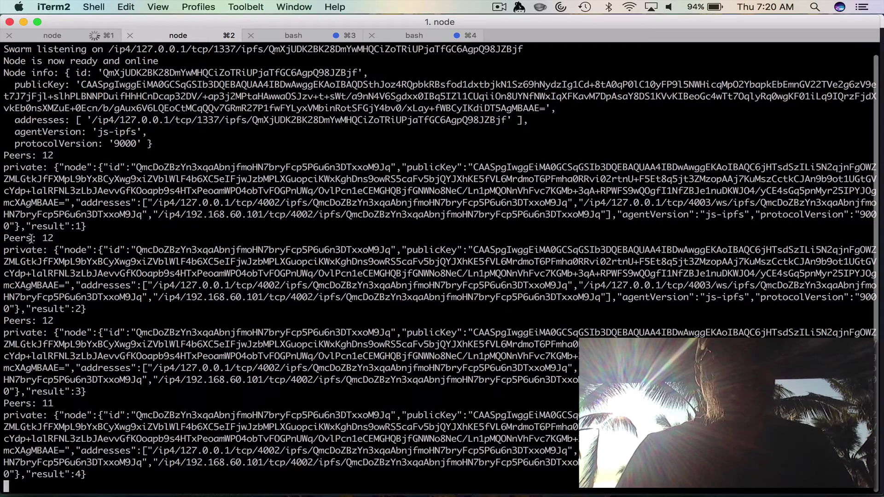
left_click_drag(31, 227, 86, 227)
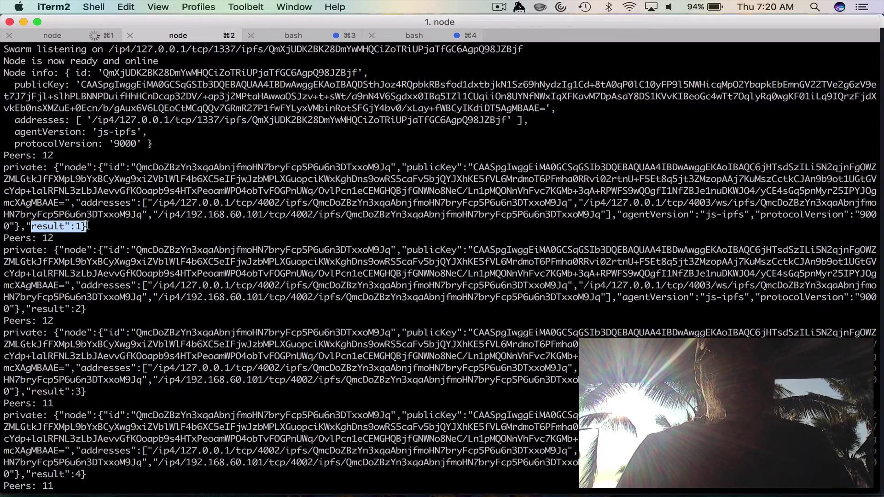
left_click_drag(35, 309, 74, 309)
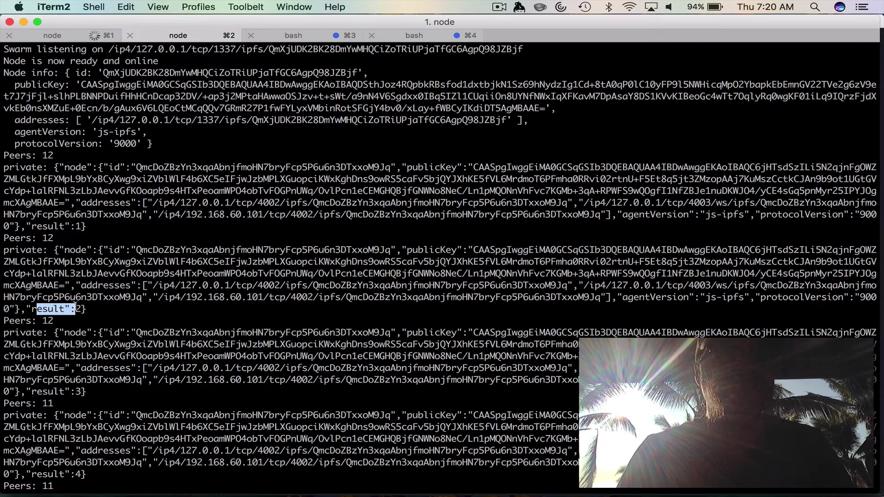
- In tab 1, mark the fetched-javascript operation, data value 5 and its result, then resume output
left_click(57, 38)
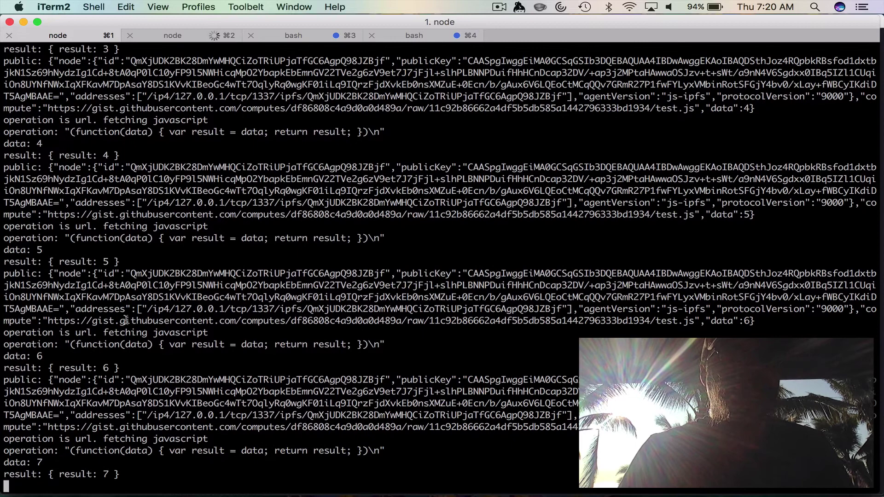
scroll(125, 321, "up", 2)
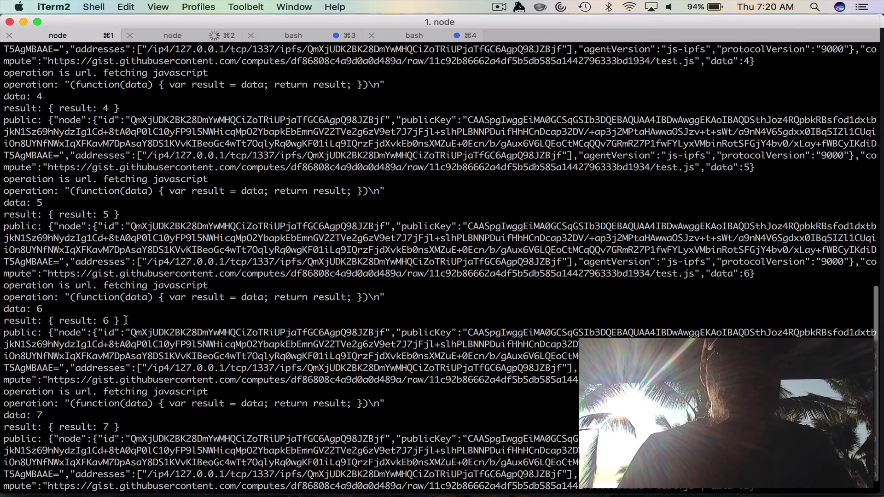
scroll(125, 319, "up", 1)
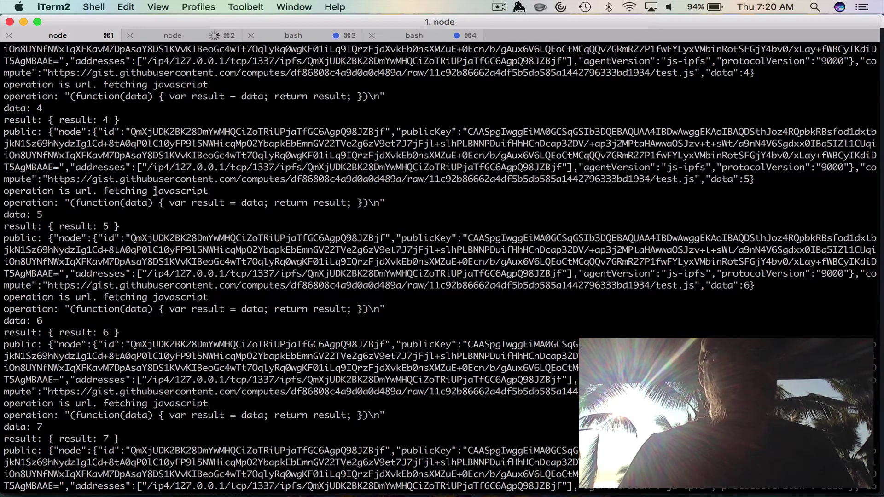
left_click_drag(68, 202, 367, 202)
double_click(39, 215)
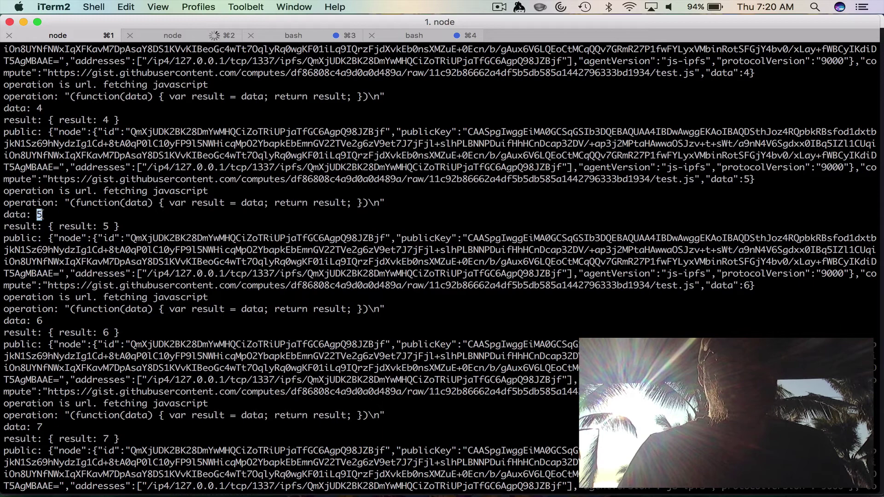
left_click_drag(48, 225, 121, 228)
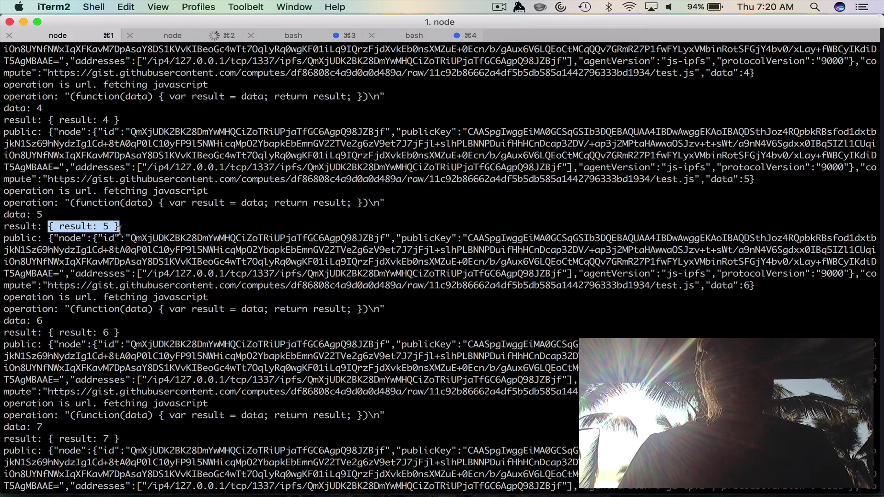
left_click(205, 285)
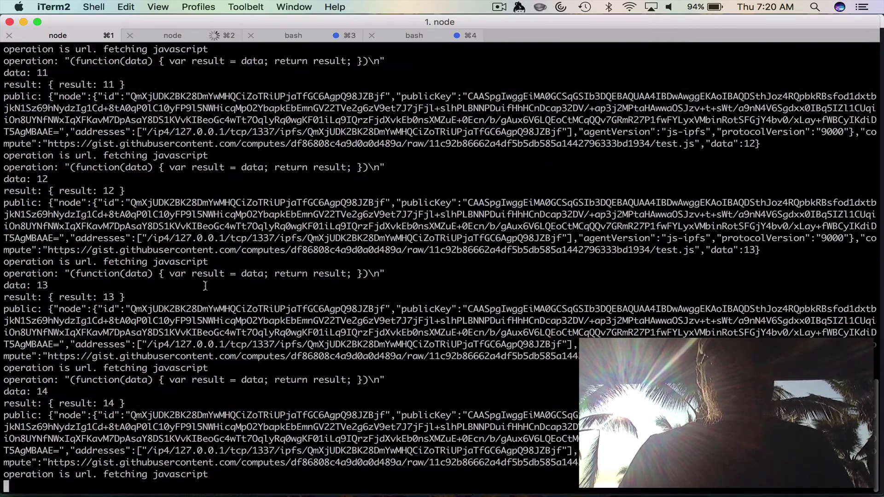